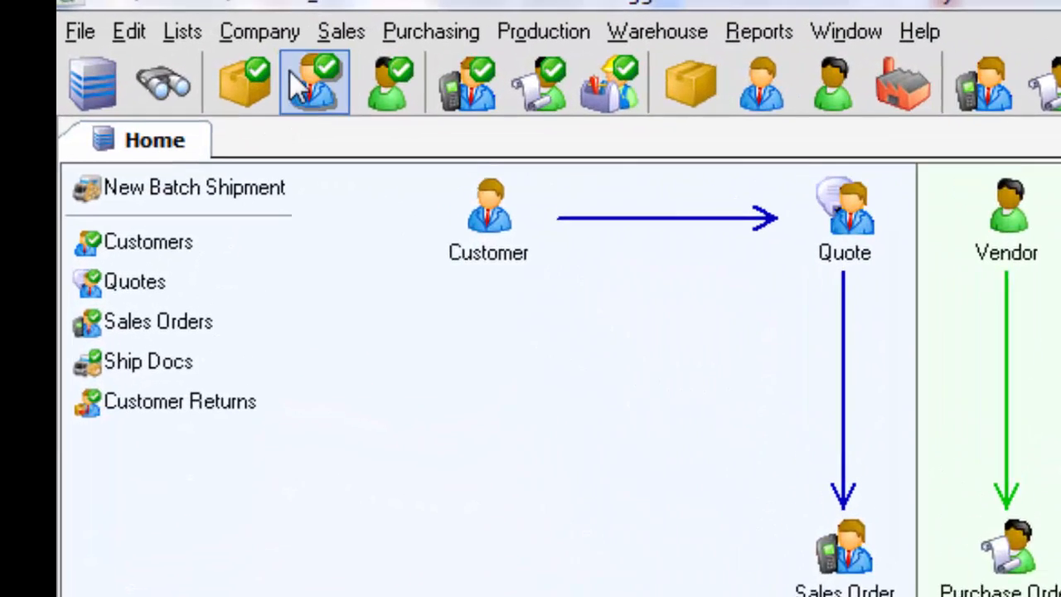
- Open the list of managed users and show User 1's access levels
click(310, 47)
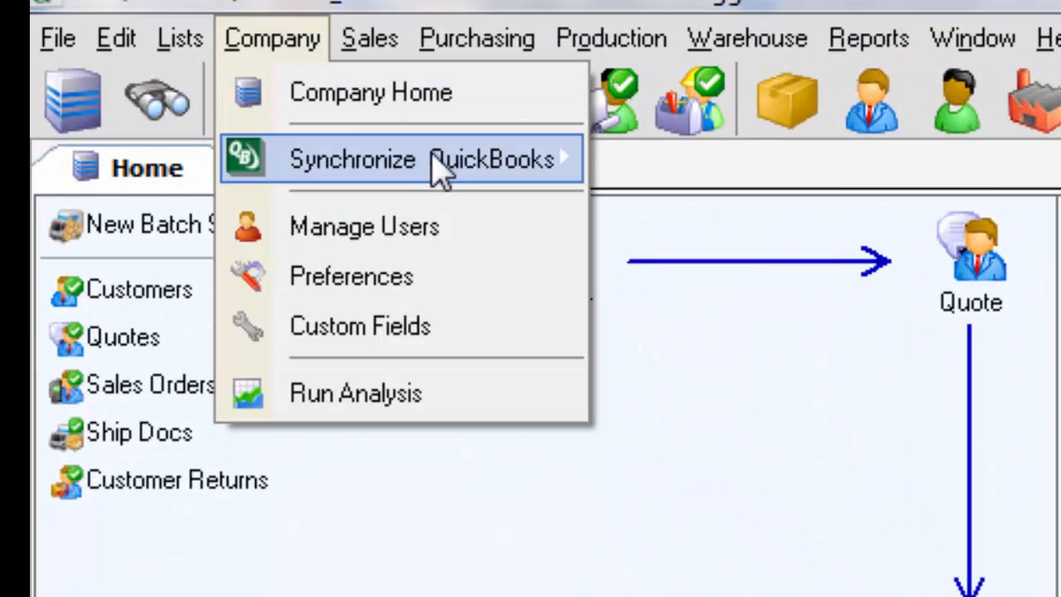
mouse_move(448, 165)
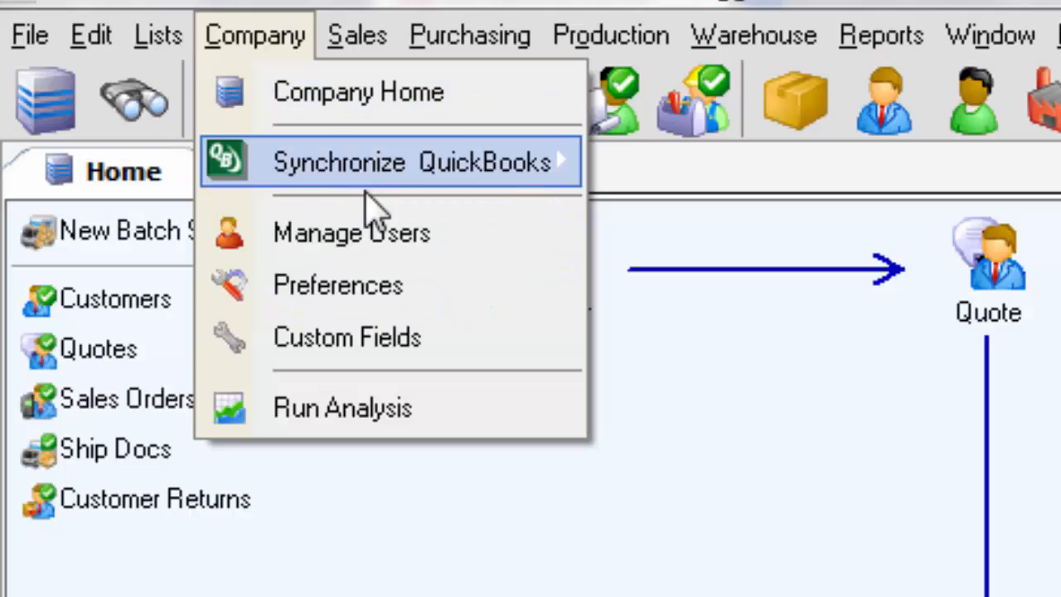
click(451, 234)
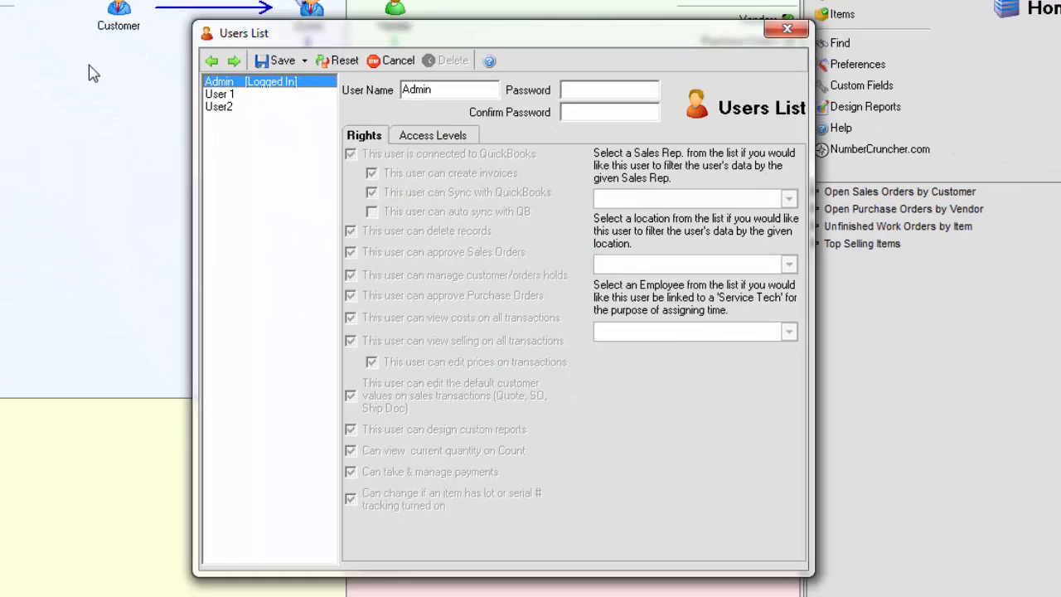
click(224, 94)
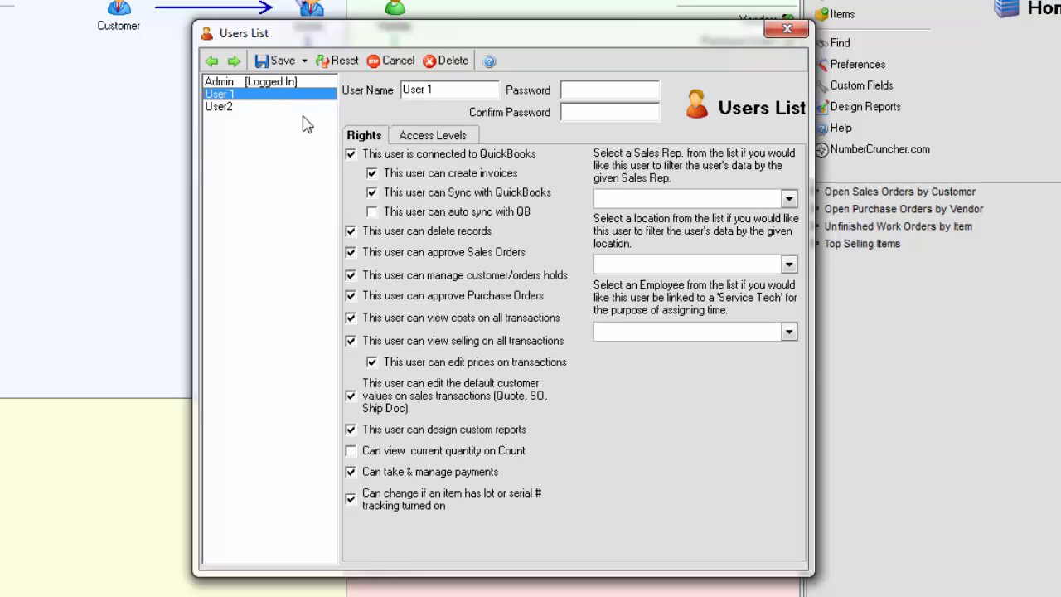
click(419, 140)
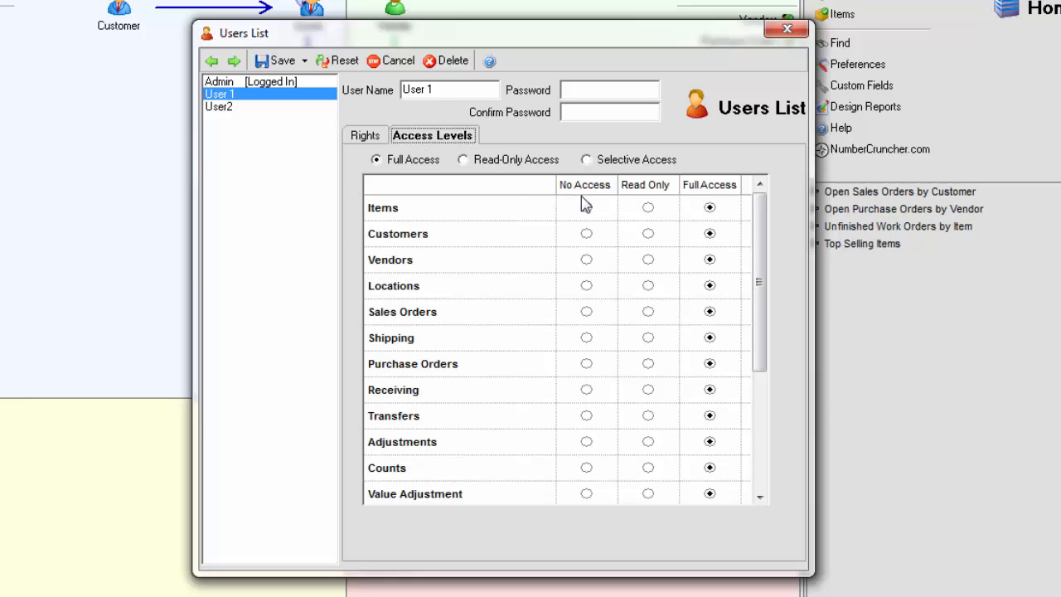
- Give User 1 selective access, with no access to Forecast and Repair Order
drag(754, 320, 765, 429)
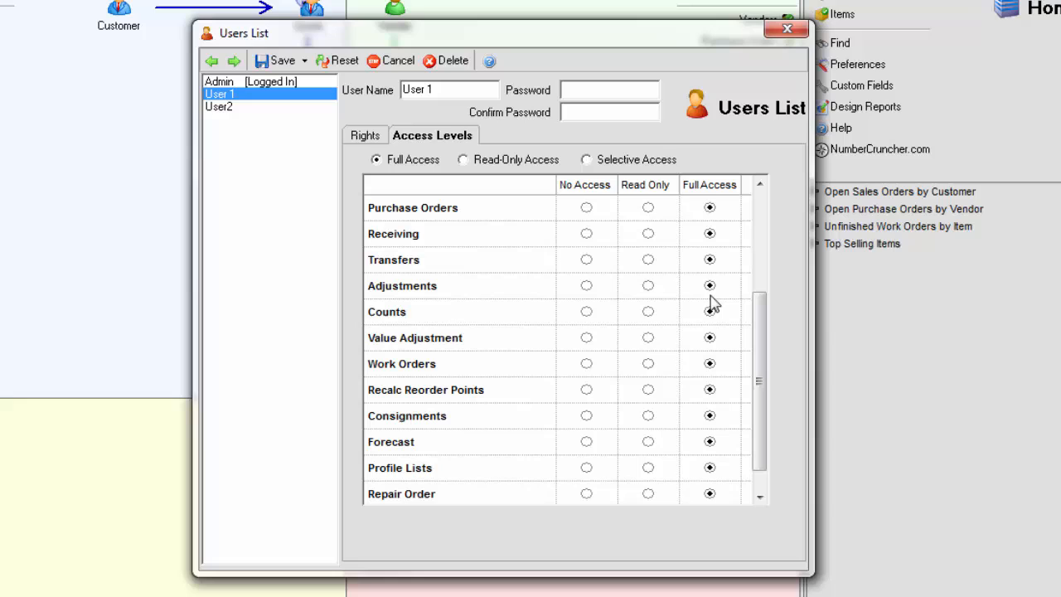
click(600, 160)
drag(755, 311, 763, 357)
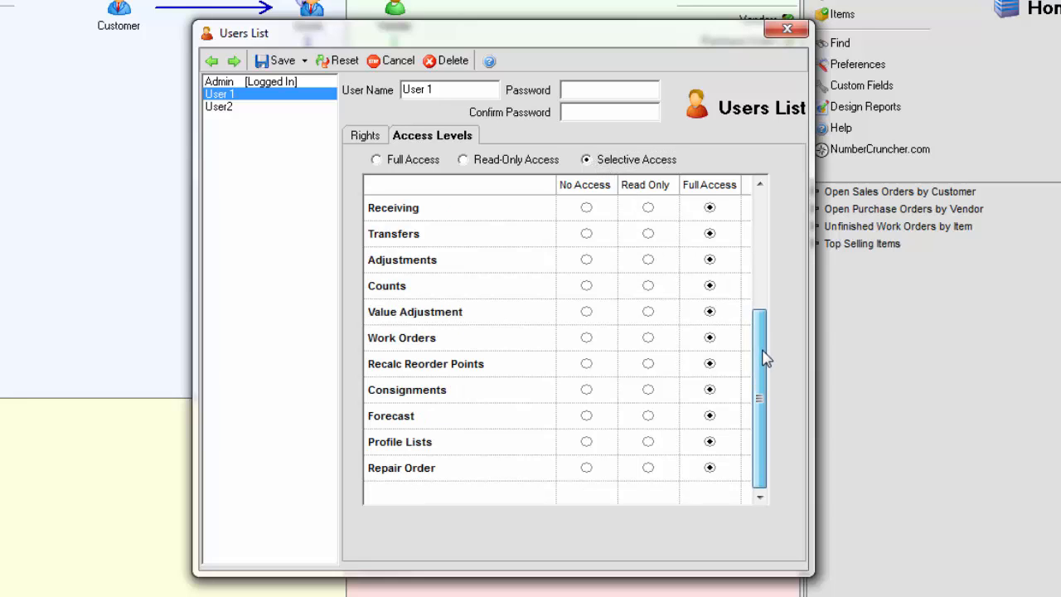
click(586, 417)
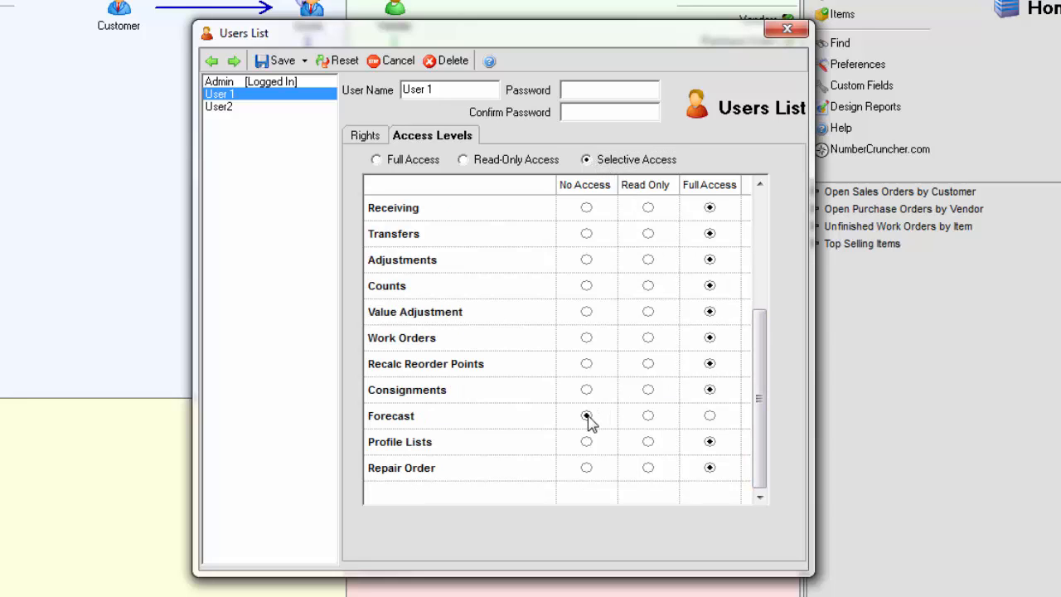
click(586, 468)
- Remove User 1's right to be connected to QuickBooks and save the user
click(365, 136)
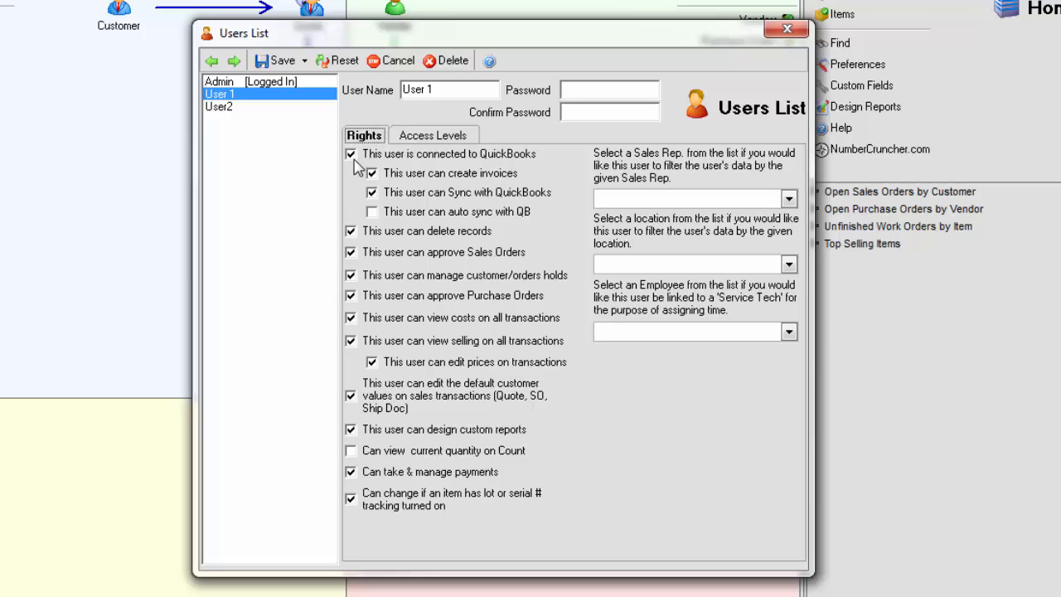
click(352, 155)
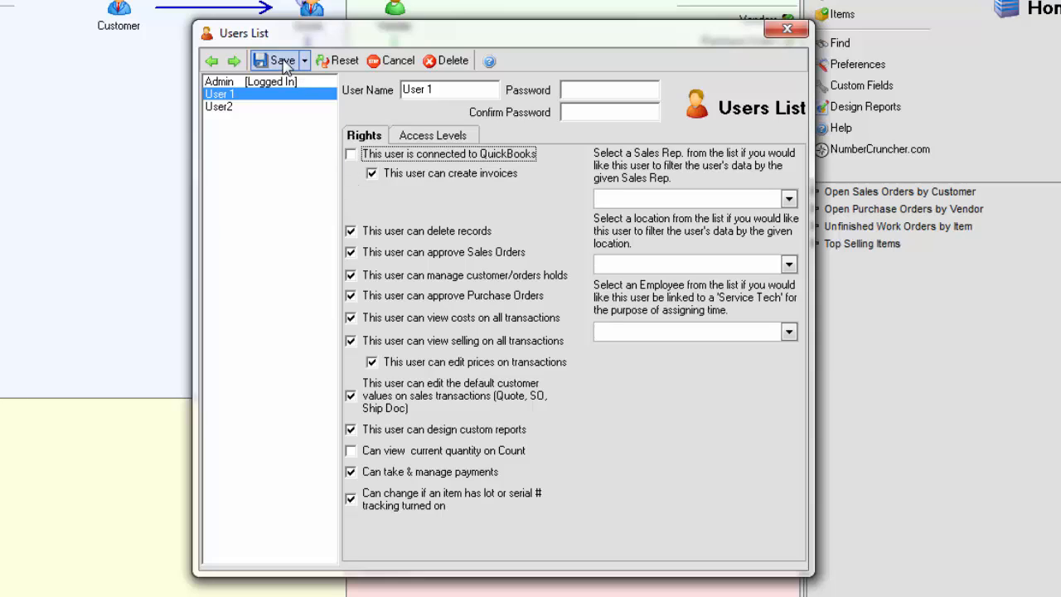
click(283, 61)
- Remove User2's right to be connected to QuickBooks and save the user
click(259, 108)
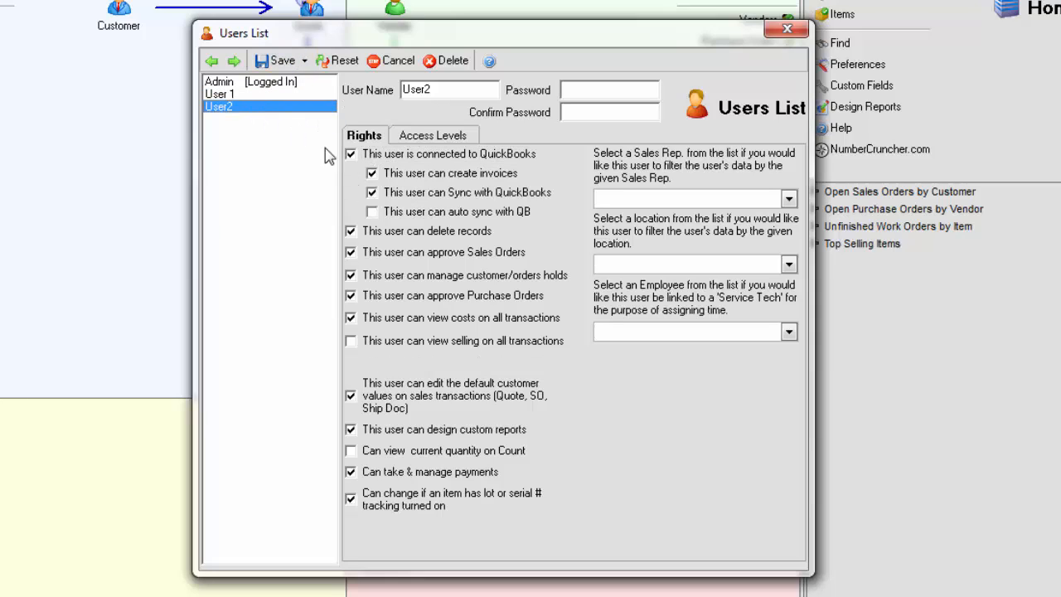
click(351, 155)
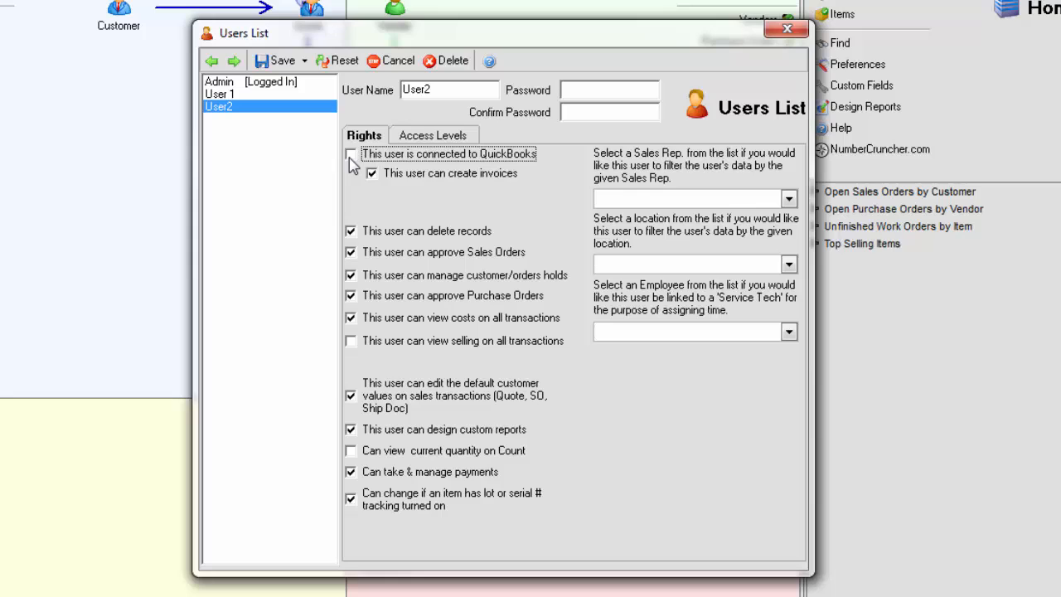
click(283, 61)
- Review the rights of Admin, User 1 and User2, ending on the Admin user
click(286, 83)
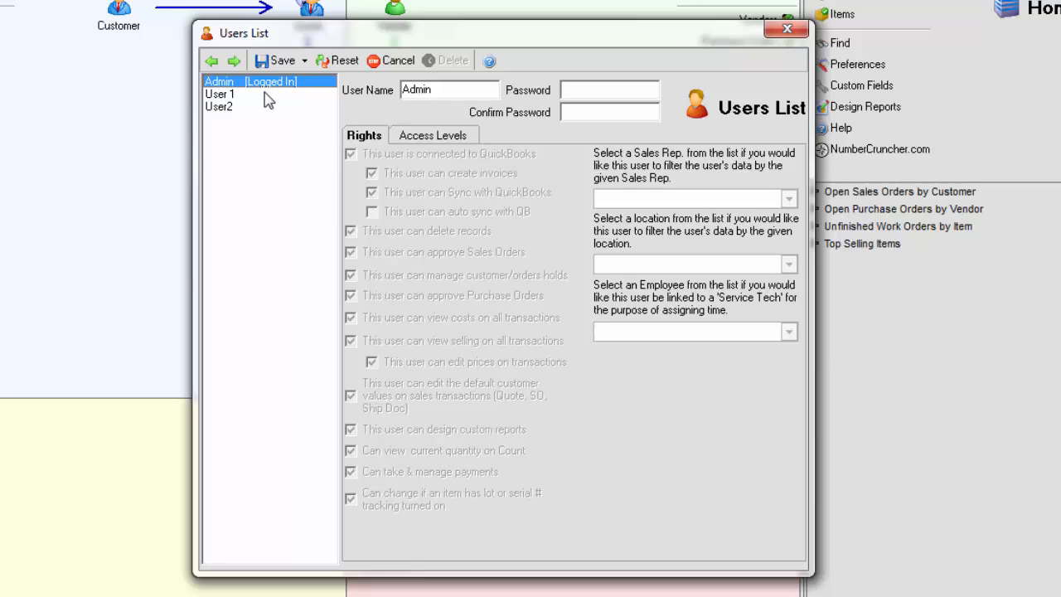
click(266, 94)
click(268, 108)
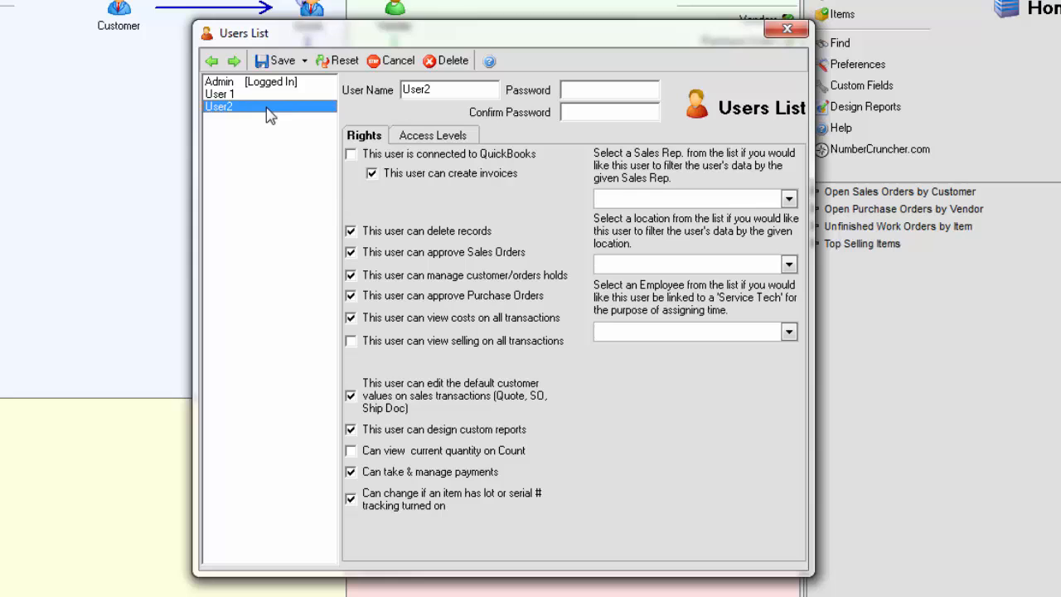
click(240, 83)
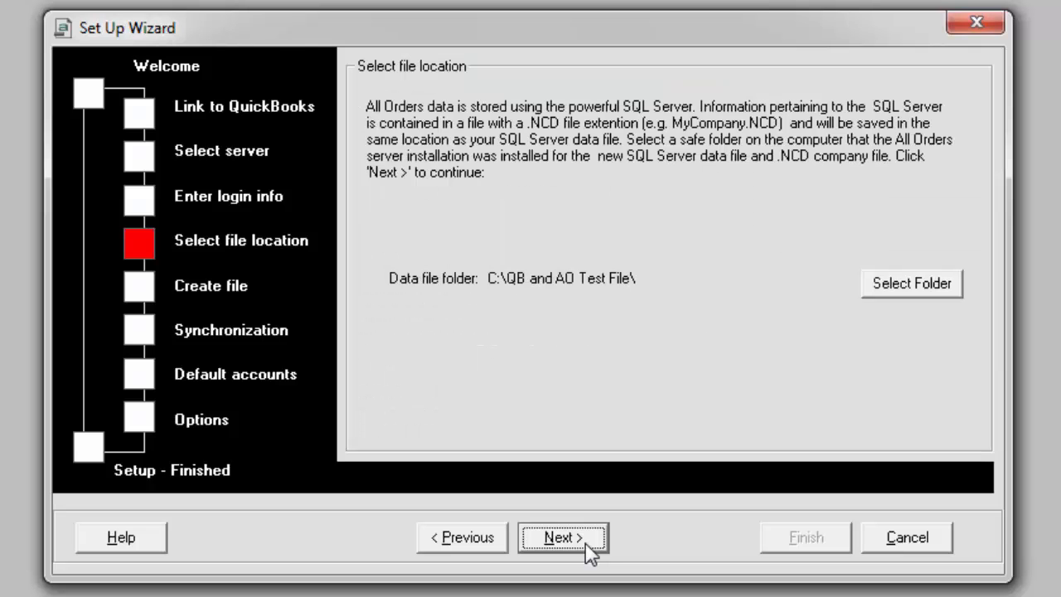
- Accept C:\QB and AO Test File\ as the data file folder and create the company file on server LINK\ALLORDERS
click(586, 543)
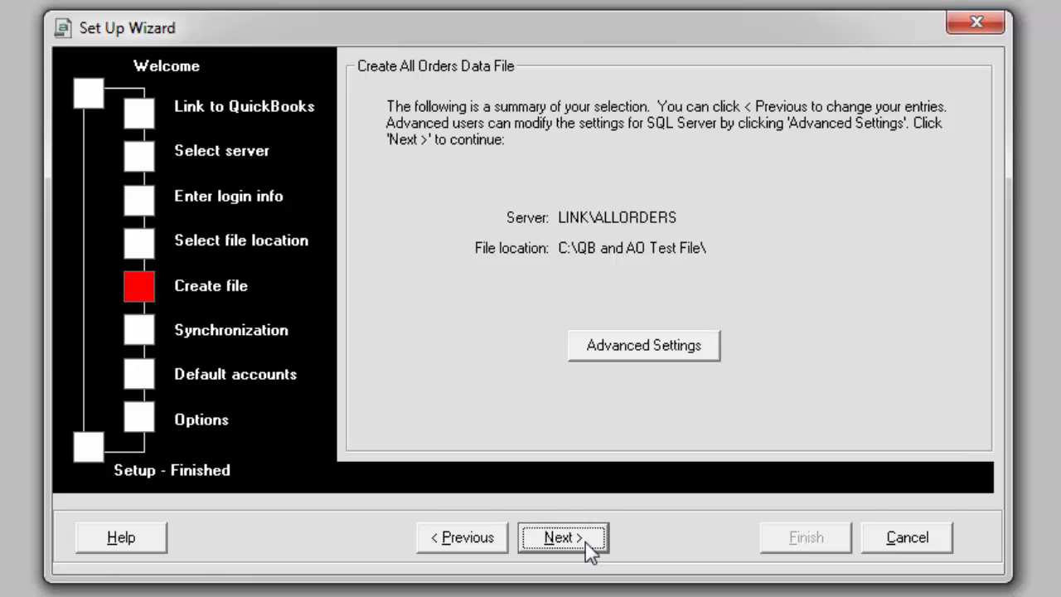
click(590, 542)
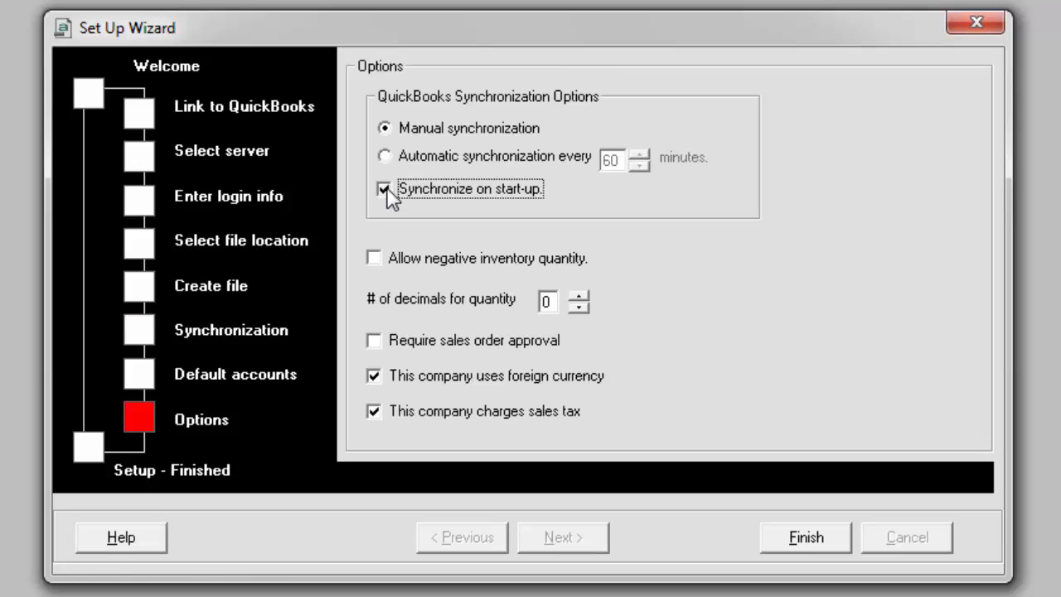
- Keep manual QuickBooks synchronization with synchronizing on start-up enabled, and finish the setup wizard
click(386, 190)
click(386, 191)
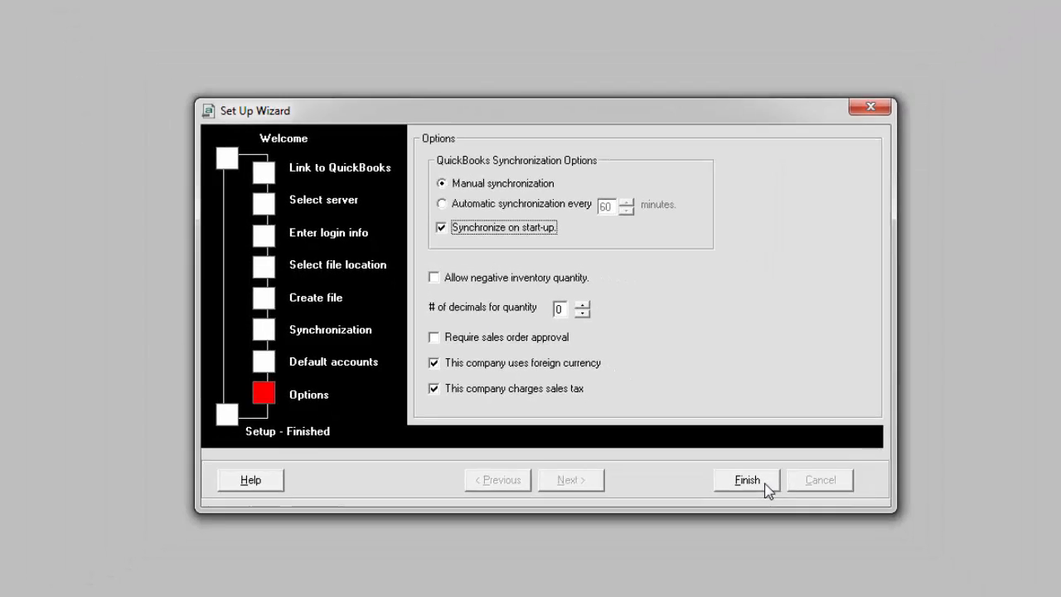
click(821, 539)
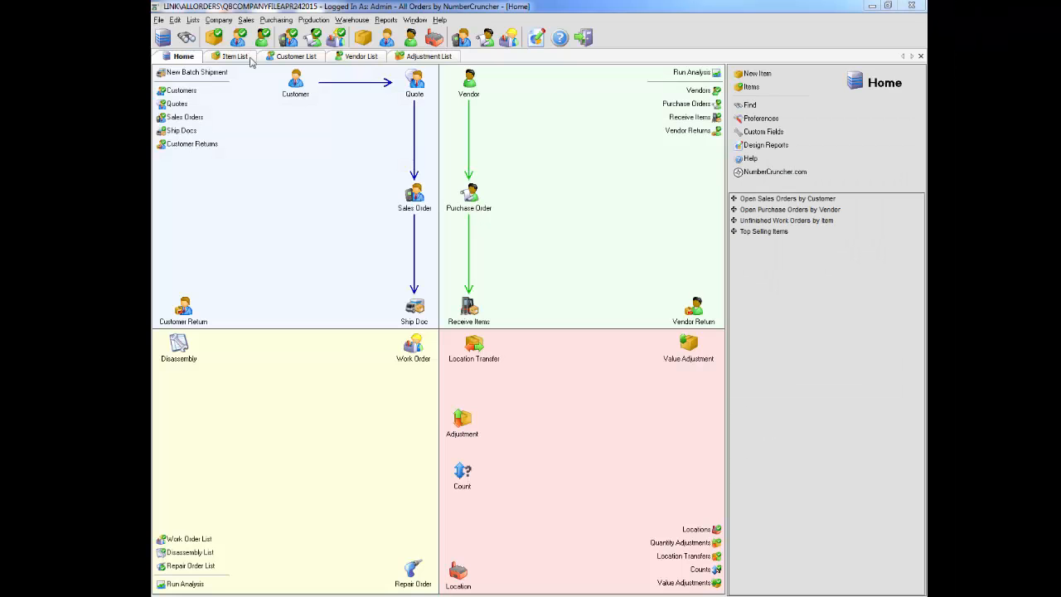
- Look through the imported item, customer, vendor and adjustment lists, and open the first listed adjustment
click(235, 56)
click(319, 58)
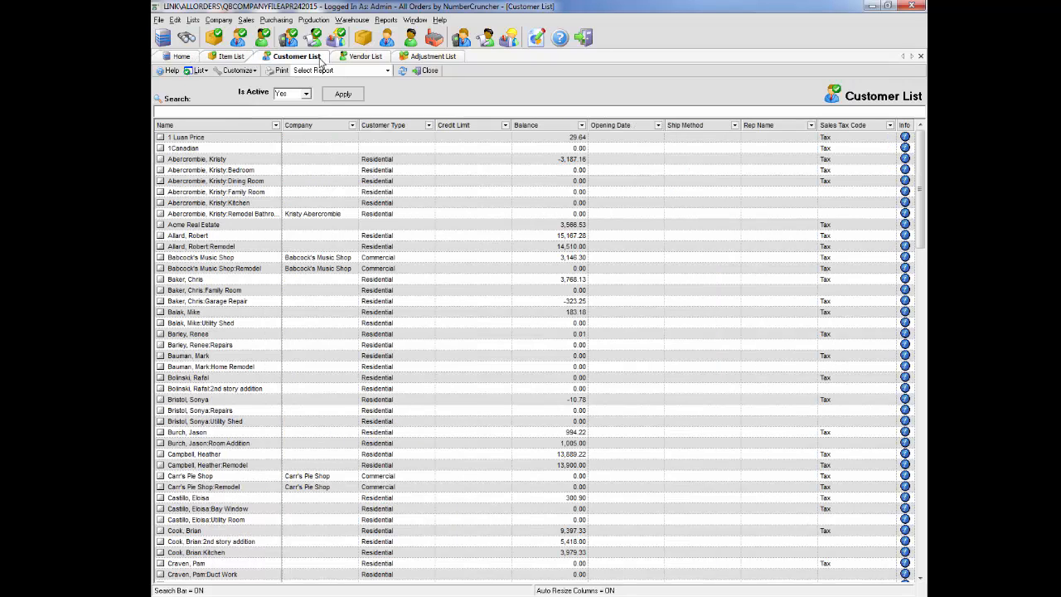
click(384, 58)
click(452, 57)
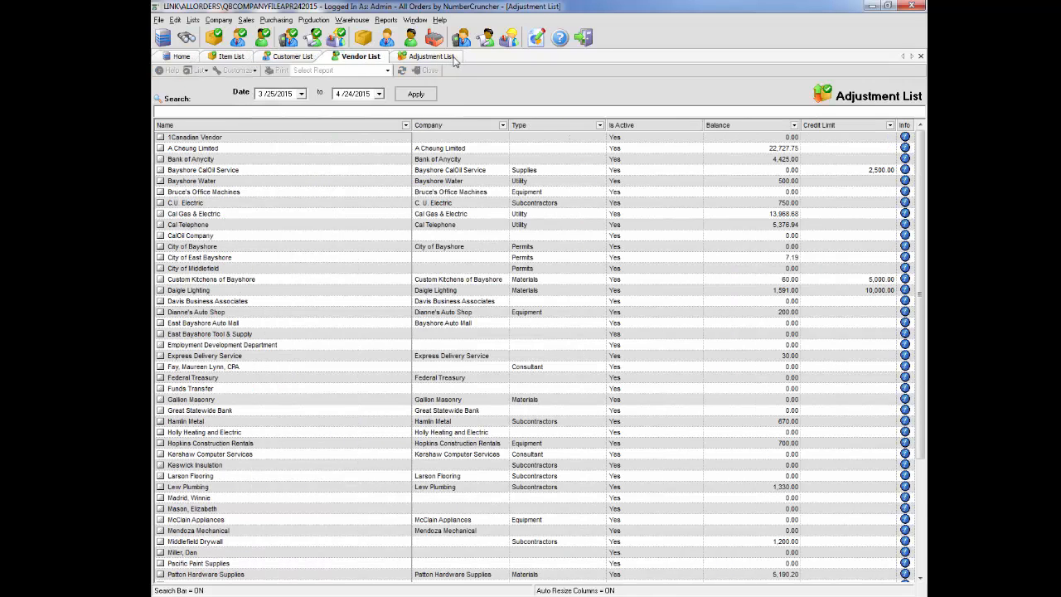
double_click(407, 141)
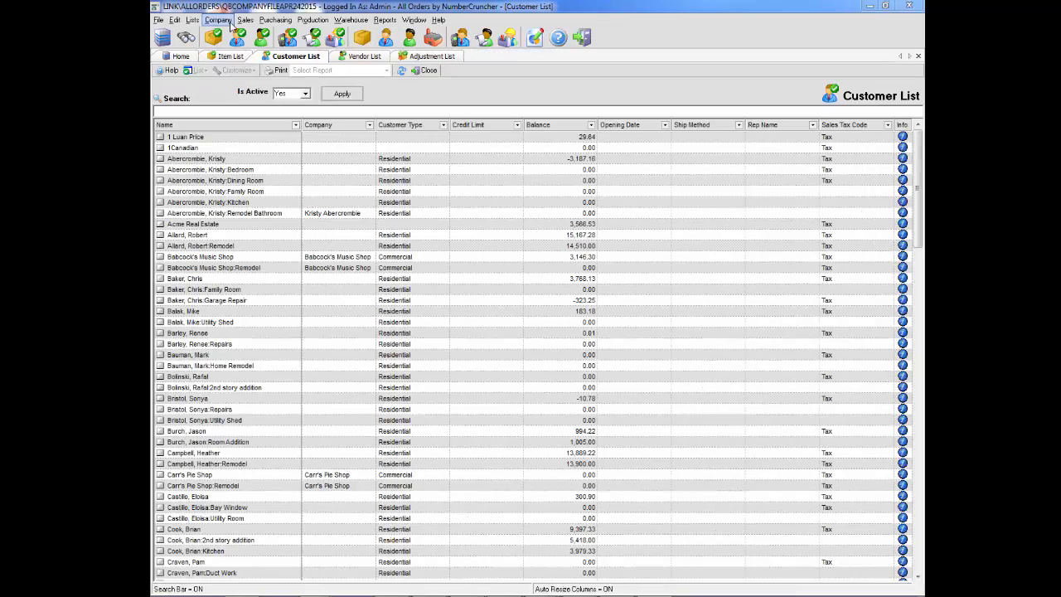
- Bring up the company's QuickBooks synchronization commands
click(218, 19)
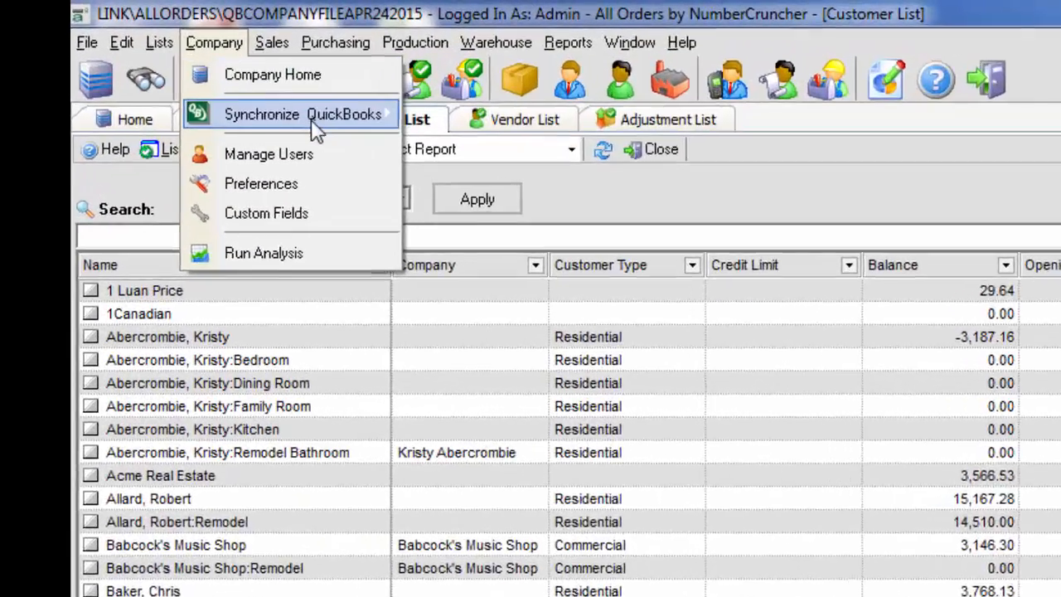
mouse_move(263, 57)
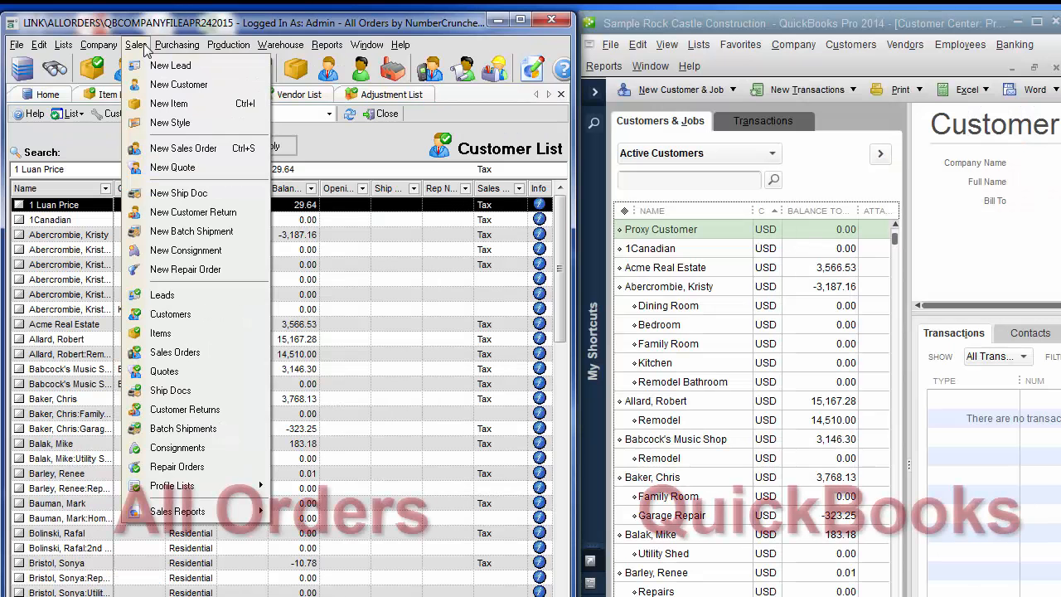
- Create a new customer named 1 Stop Shop and save the record
click(179, 85)
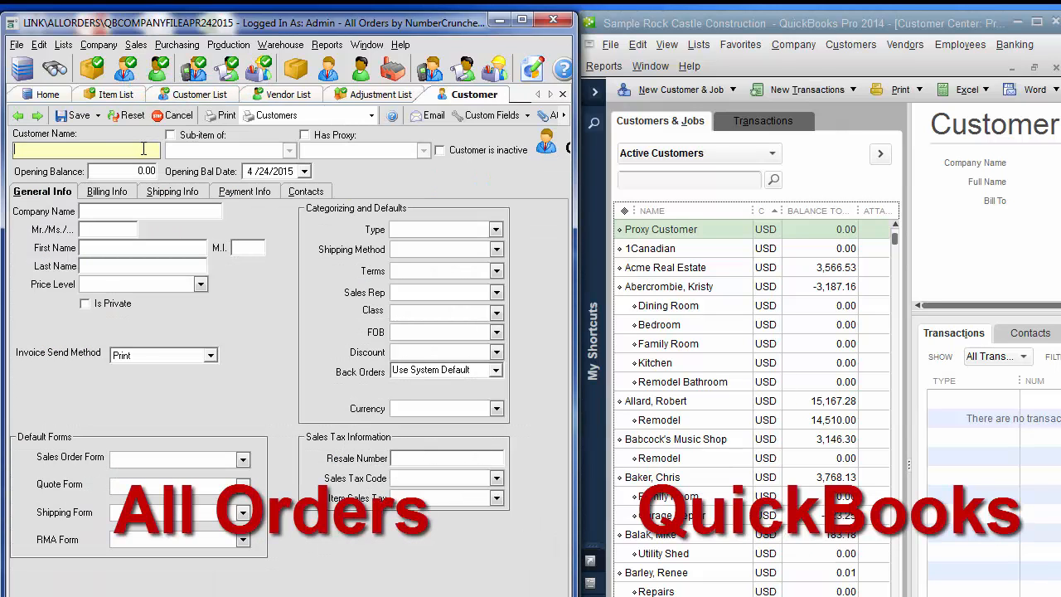
text(1 Stop )
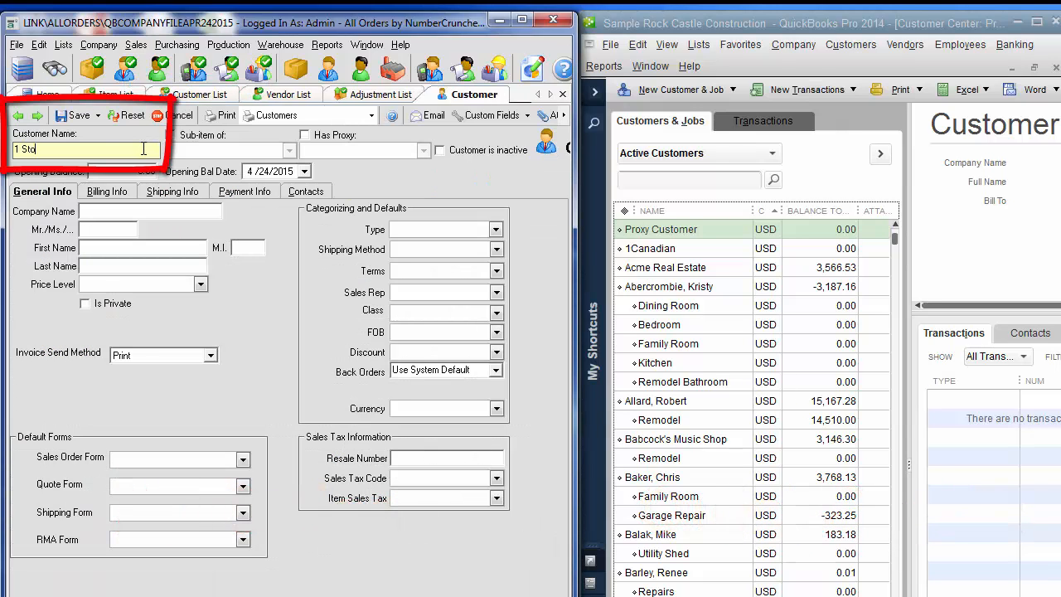
text(Shop)
click(91, 117)
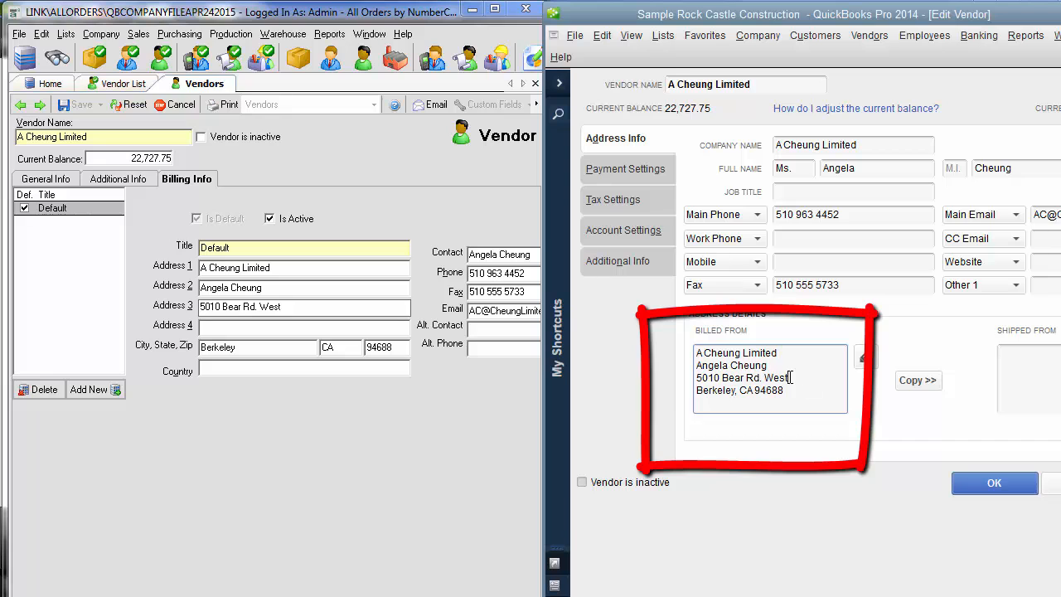
- In QuickBooks, replace the street line of vendor A Cheung Limited's billed-from address, save it, and reopen the vendor record
drag(792, 377, 697, 377)
right_click(702, 379)
click(734, 441)
click(977, 482)
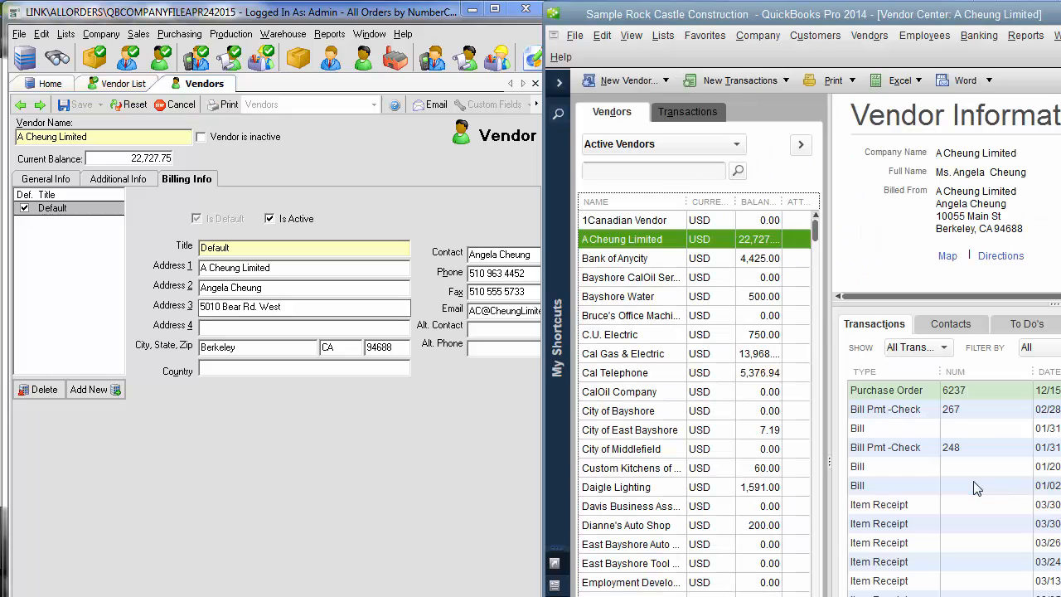
double_click(669, 238)
- Switch to All Orders, synchronize with QuickBooks, and reset the A Cheung Limited vendor record to reload its data
click(100, 34)
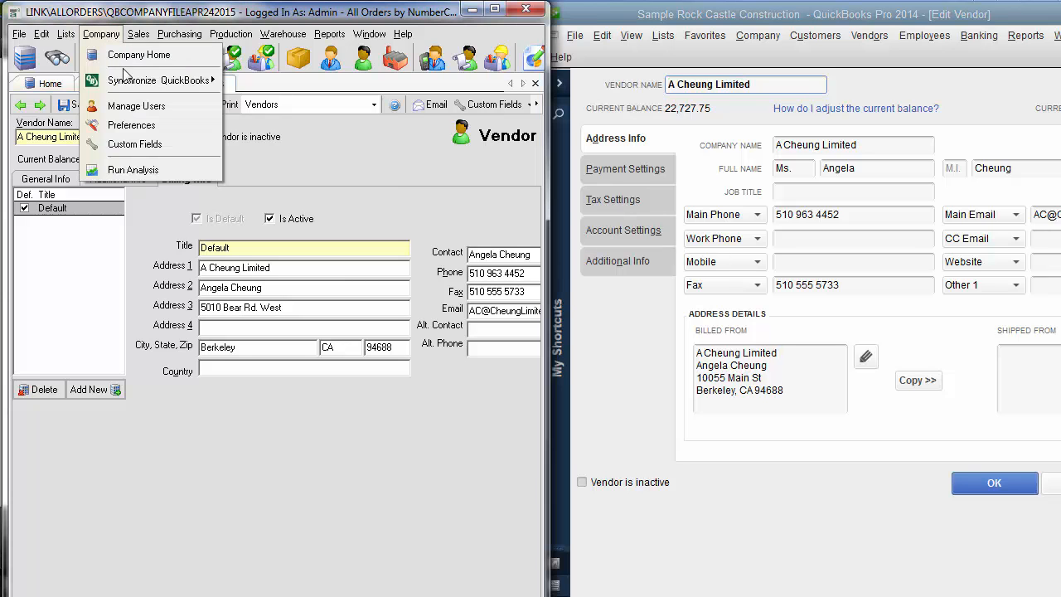
mouse_move(126, 78)
click(276, 89)
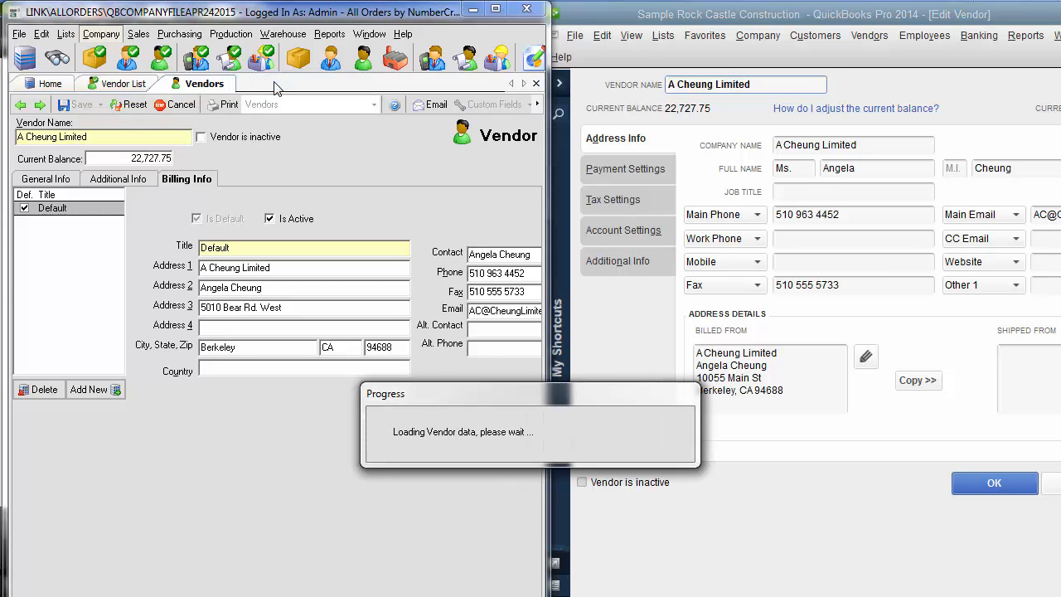
click(141, 106)
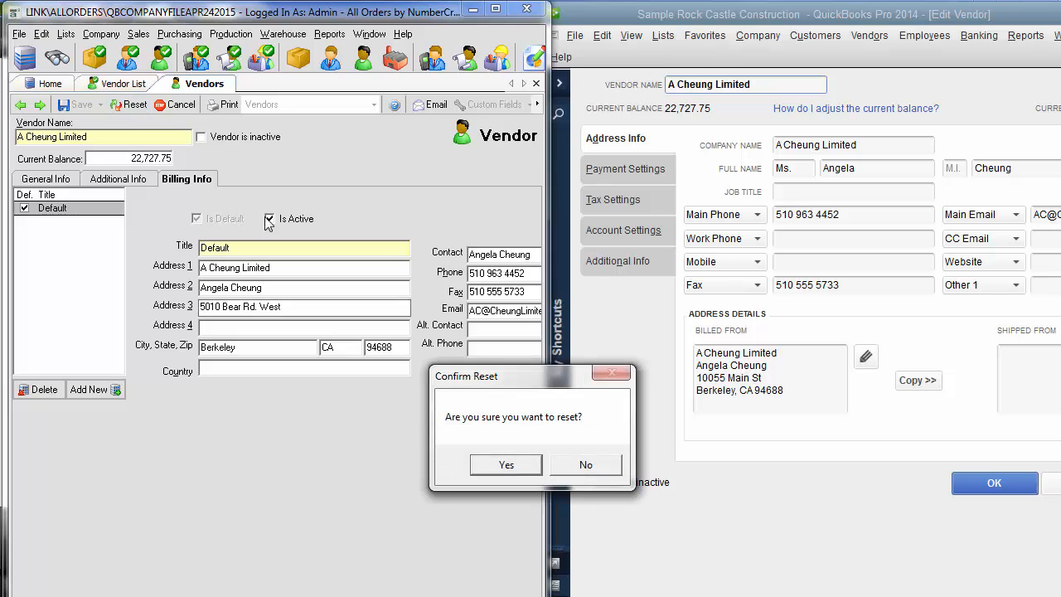
click(479, 465)
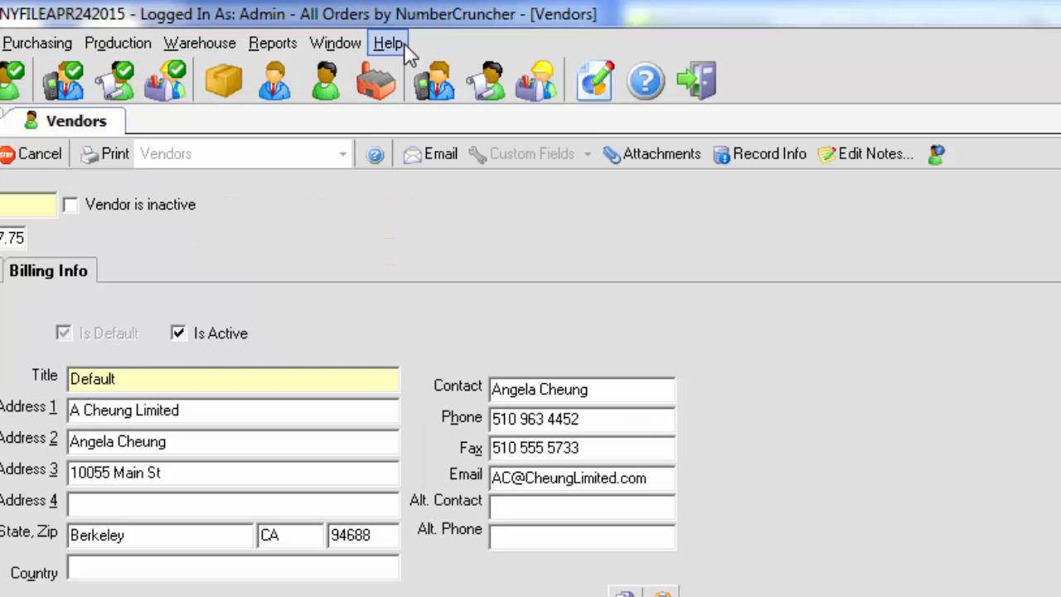
- Open the help guide at the Initial Synchronization topic under Synchronizing with QuickBooks
click(404, 43)
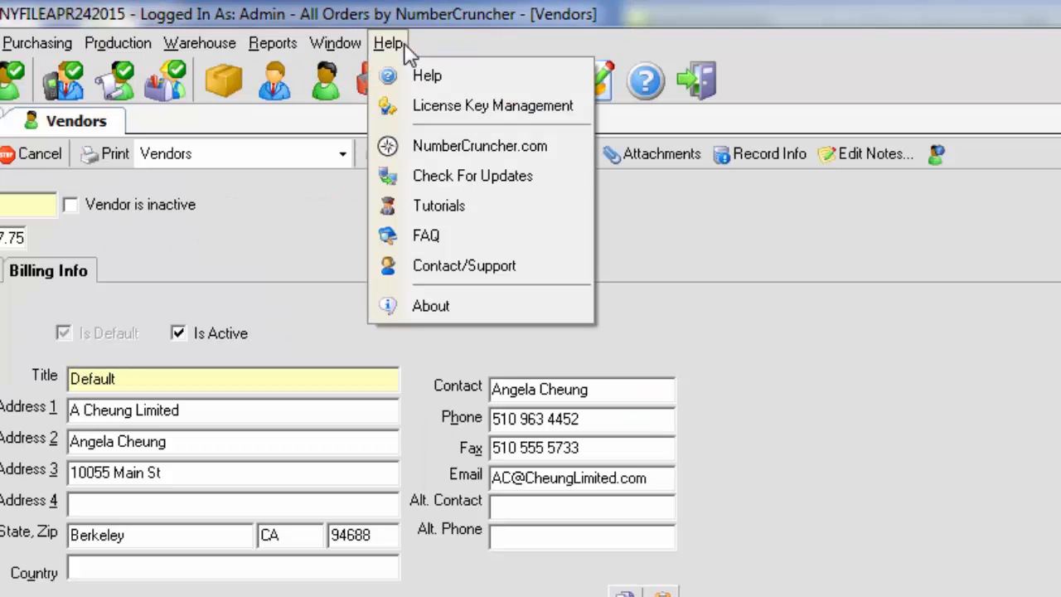
click(427, 75)
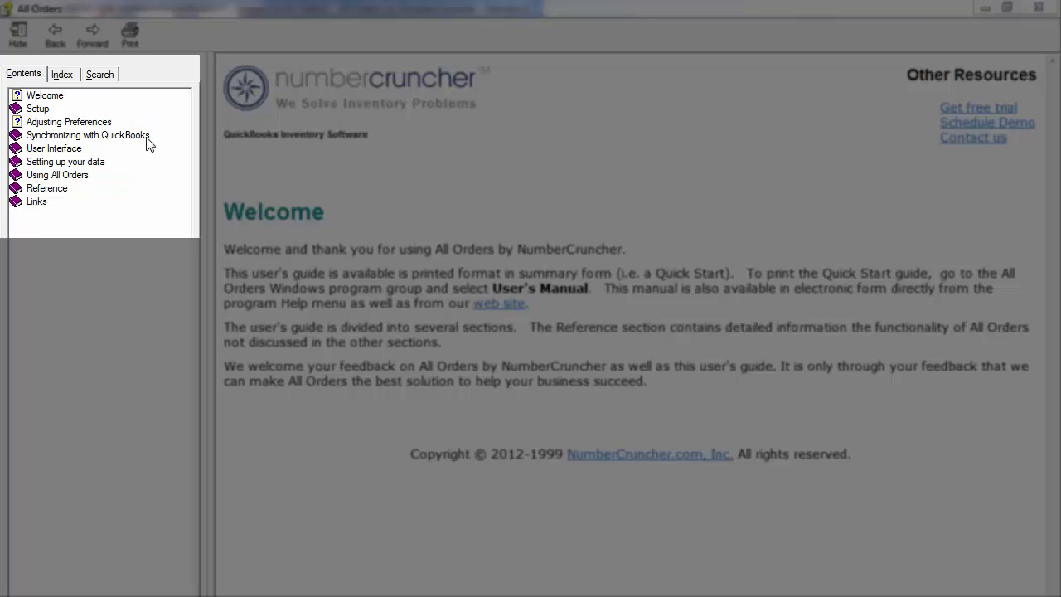
click(147, 140)
click(121, 151)
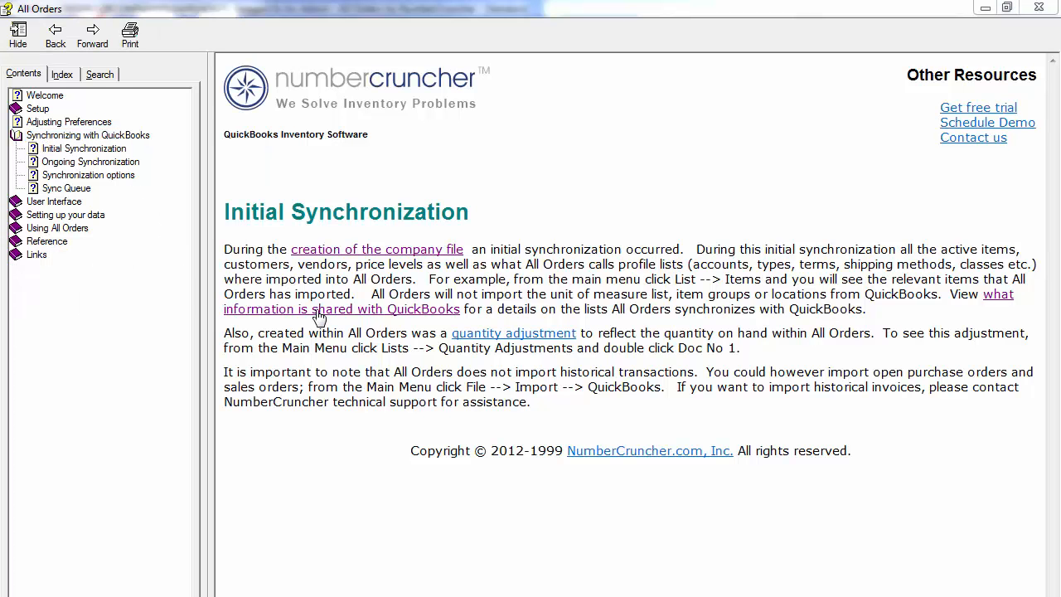
- Open the linked help topic on what information is shared with QuickBooks and read through it
click(319, 317)
drag(1055, 250, 1059, 470)
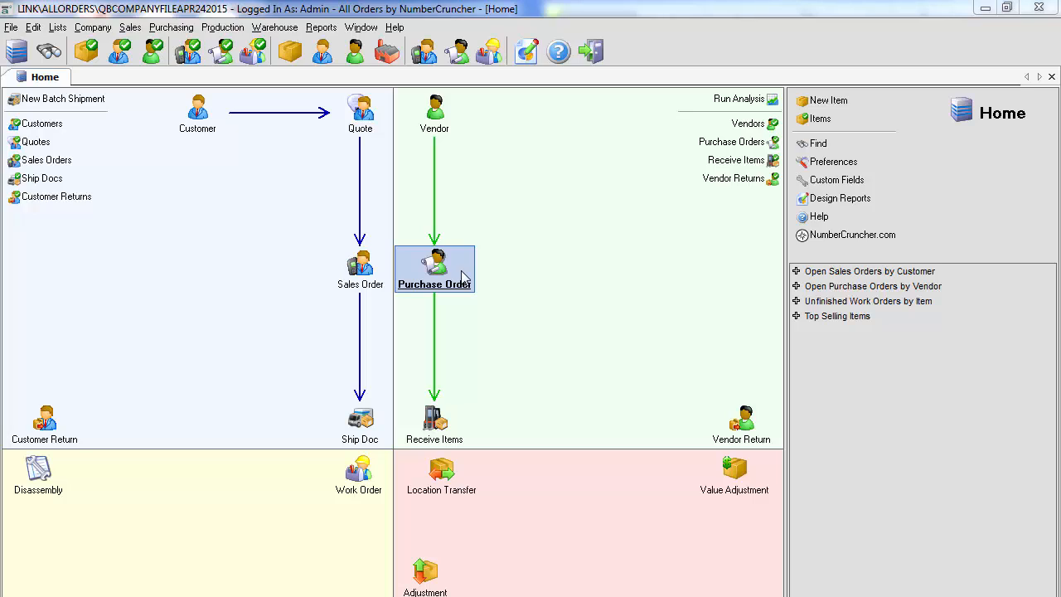
- Fill the sales order for 5 Custom Kitchen Supplies into a ship doc and record it as an invoice in QuickBooks
click(460, 417)
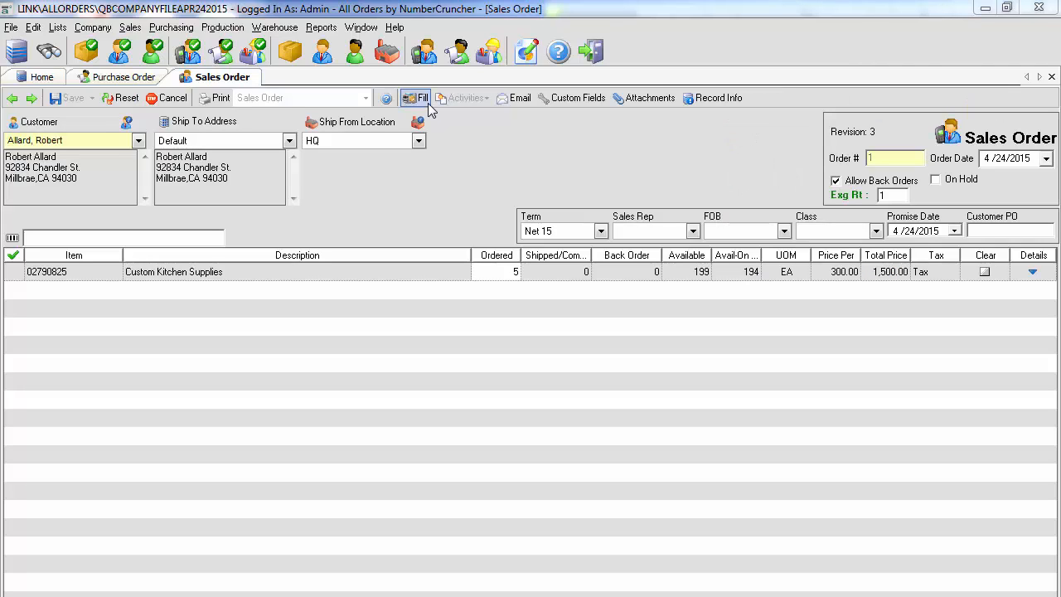
click(426, 102)
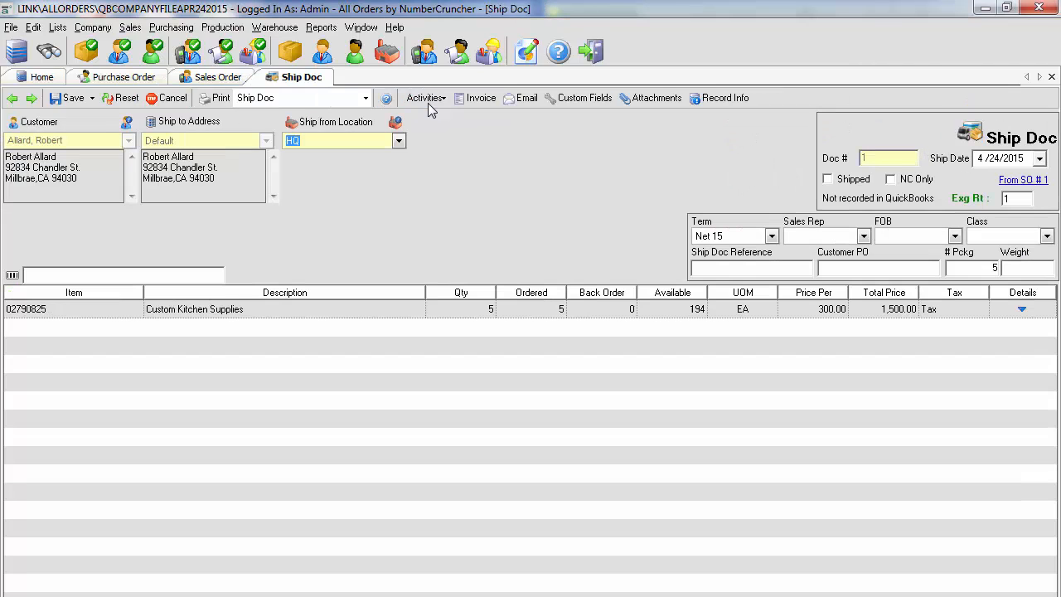
click(491, 104)
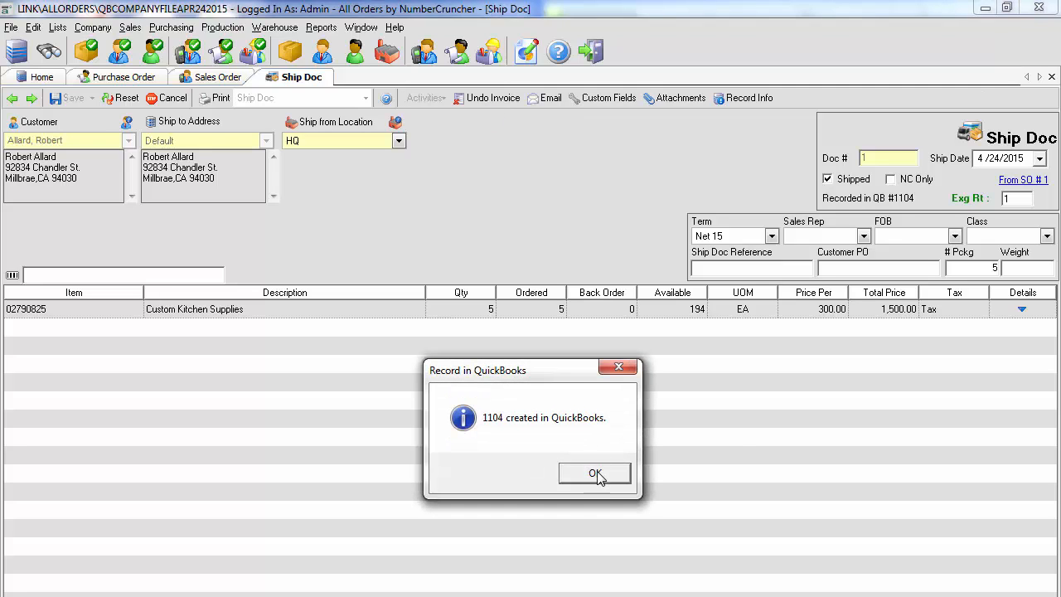
click(596, 472)
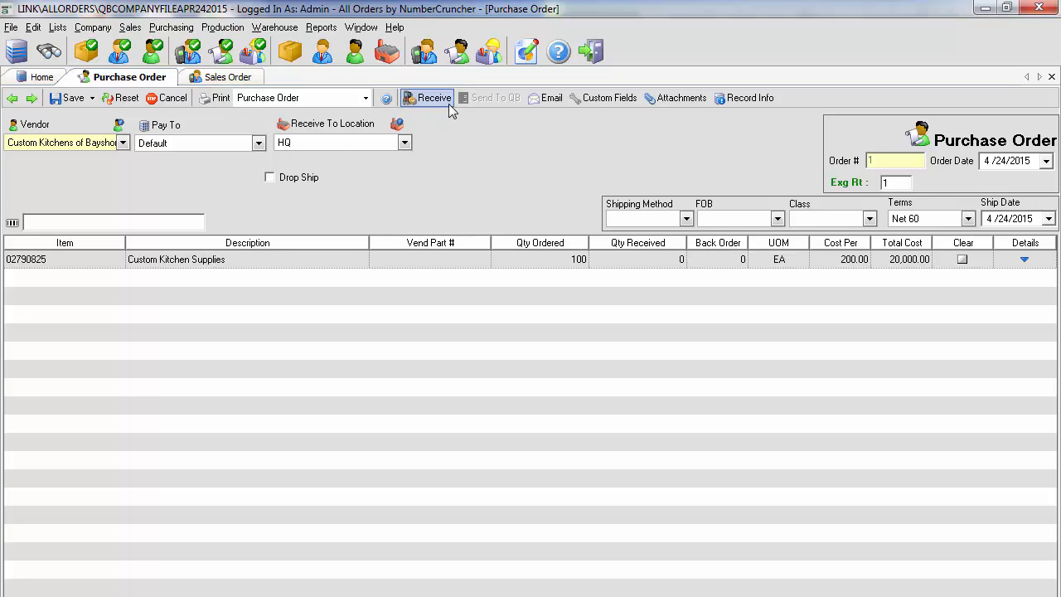
- Receive the Custom Kitchens of Bayshore purchase order for 100 Custom Kitchen Supplies and create its vendor bill in QuickBooks
click(450, 106)
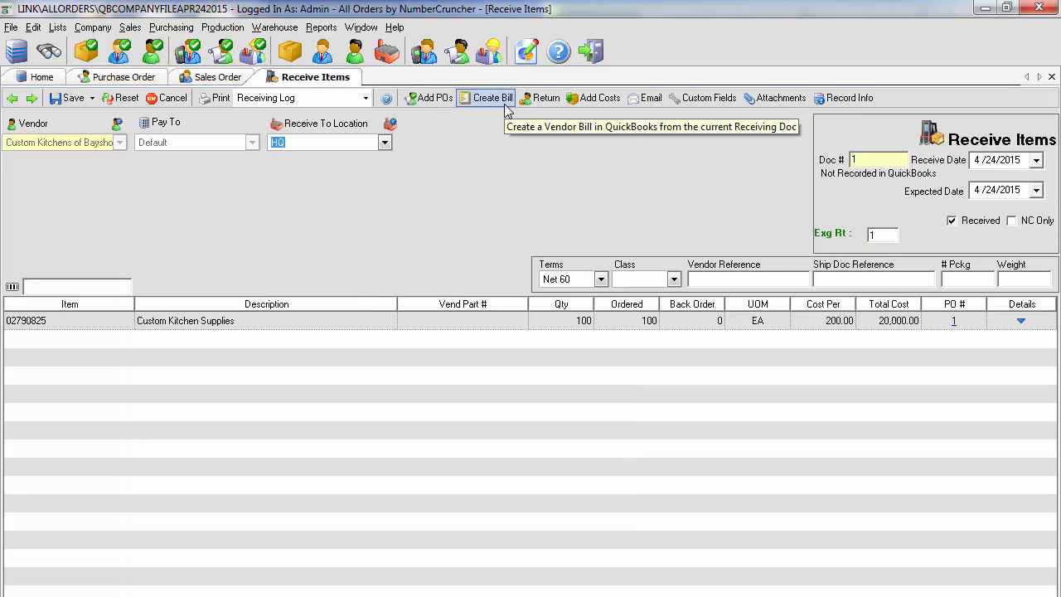
click(504, 104)
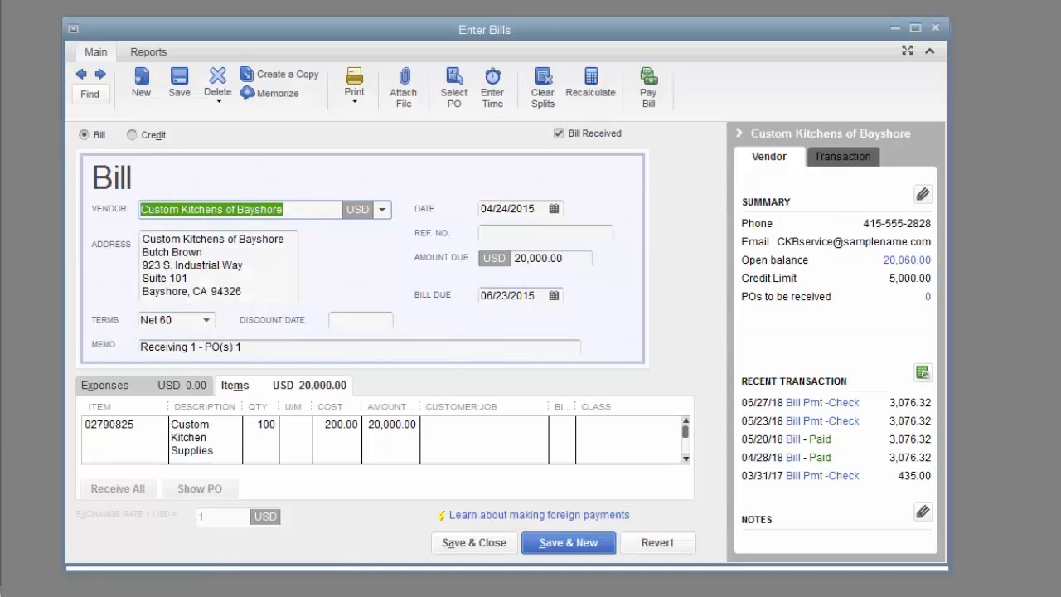
- Open the Ongoing Synchronization topic in the help guide and examine its document flow diagram
click(432, 105)
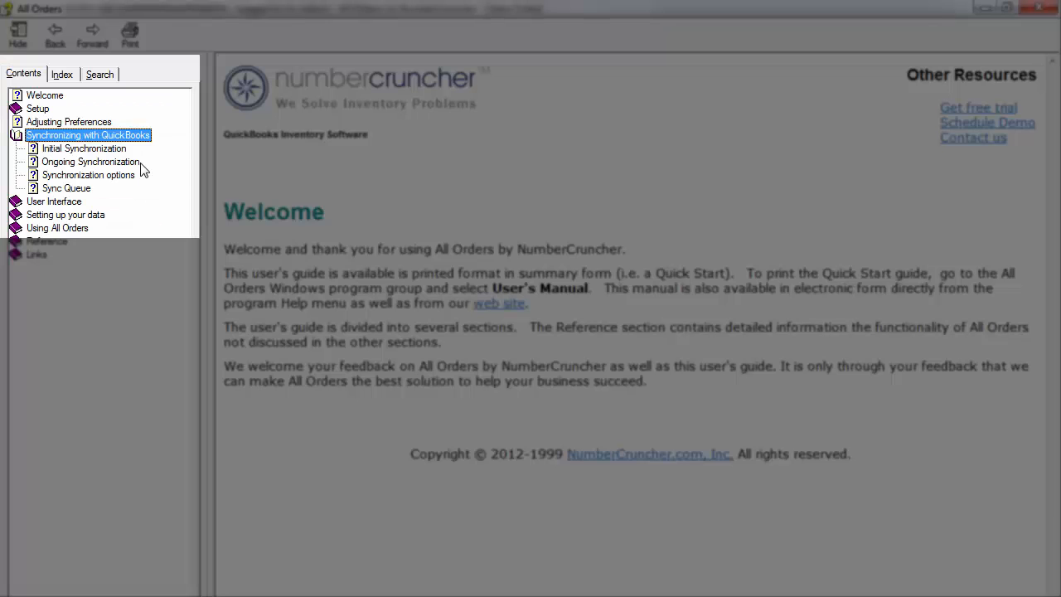
click(140, 165)
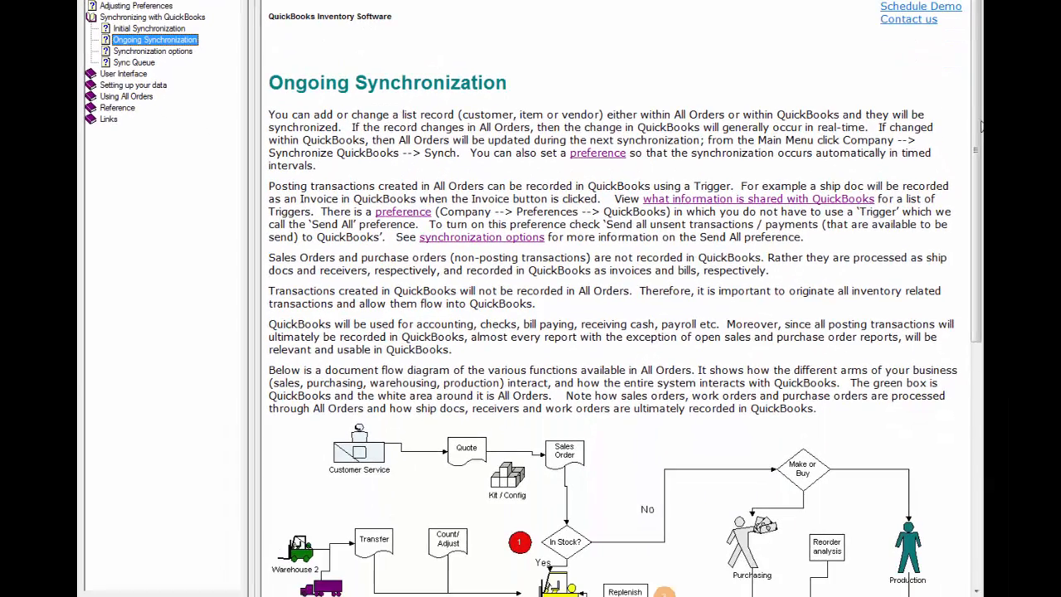
drag(1054, 260, 1054, 259)
drag(981, 126, 981, 329)
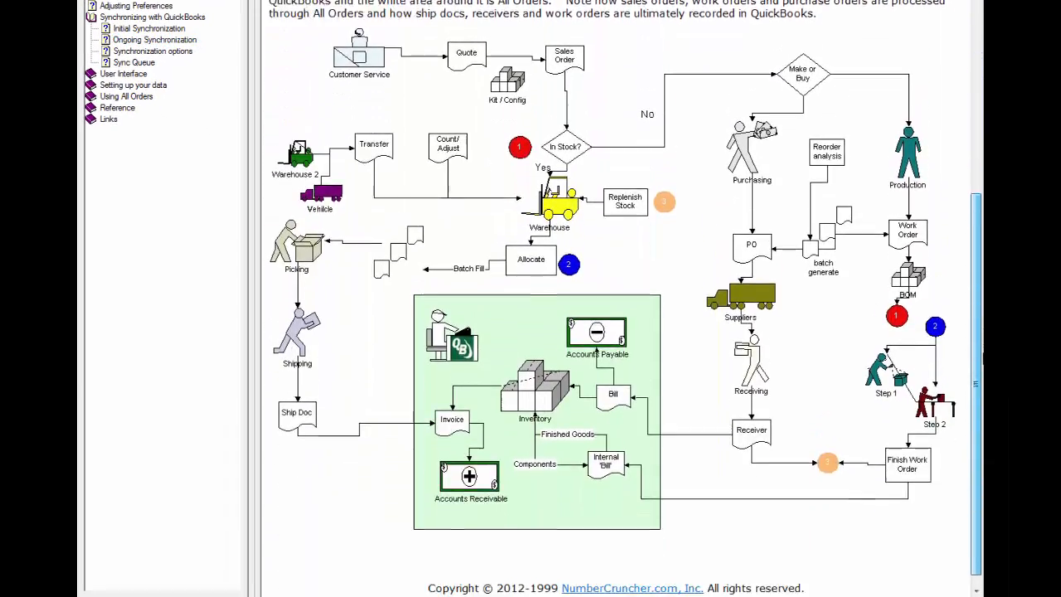